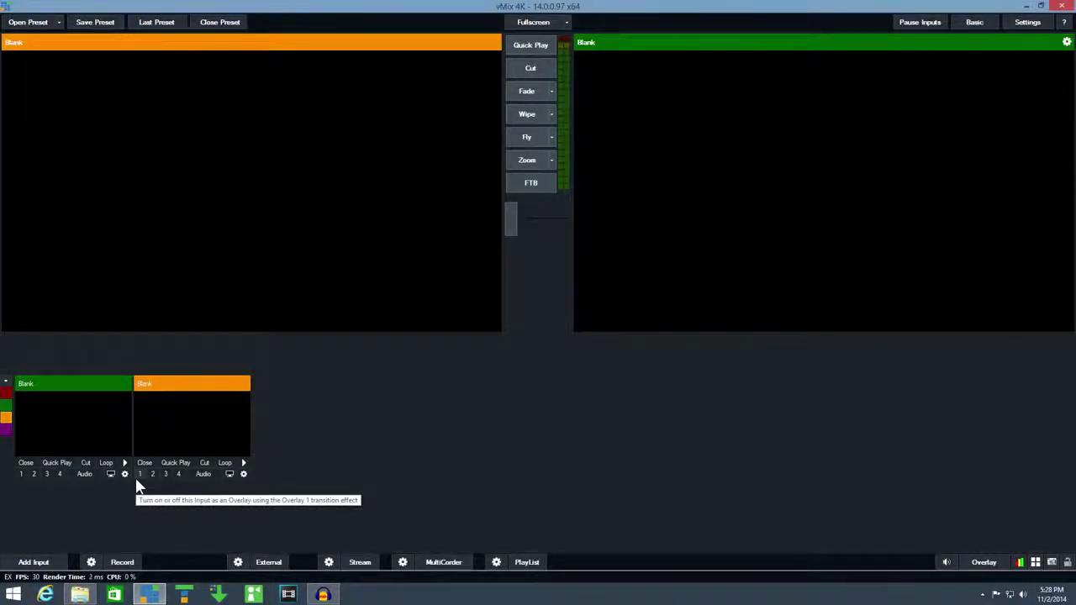
# Step: Load C:\Videos\chromakey.avi as a new video input
pyautogui.click(33, 562)
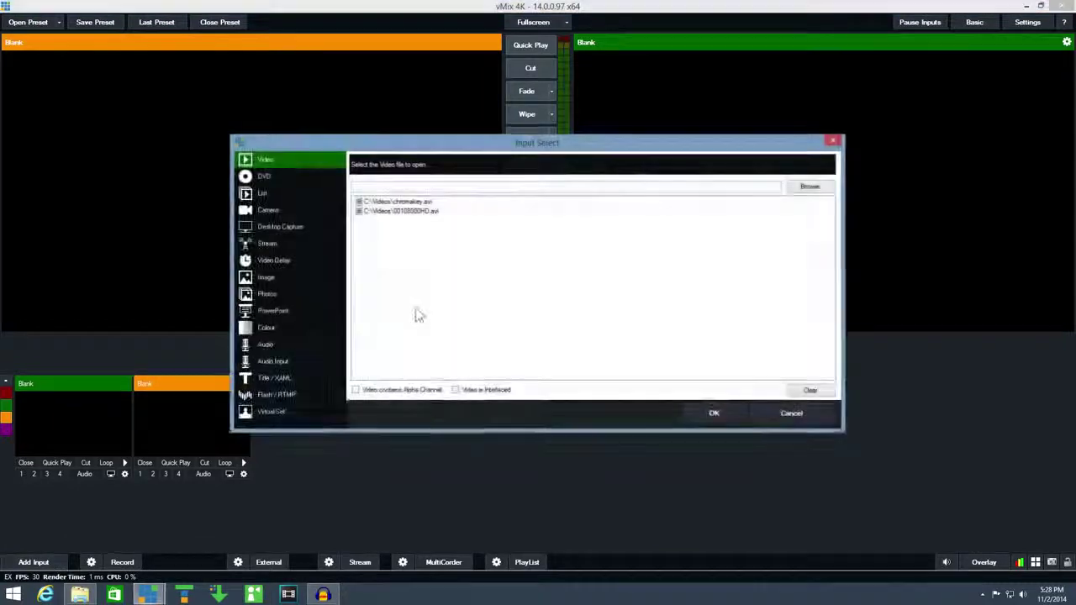
pyautogui.click(399, 202)
pyautogui.click(697, 412)
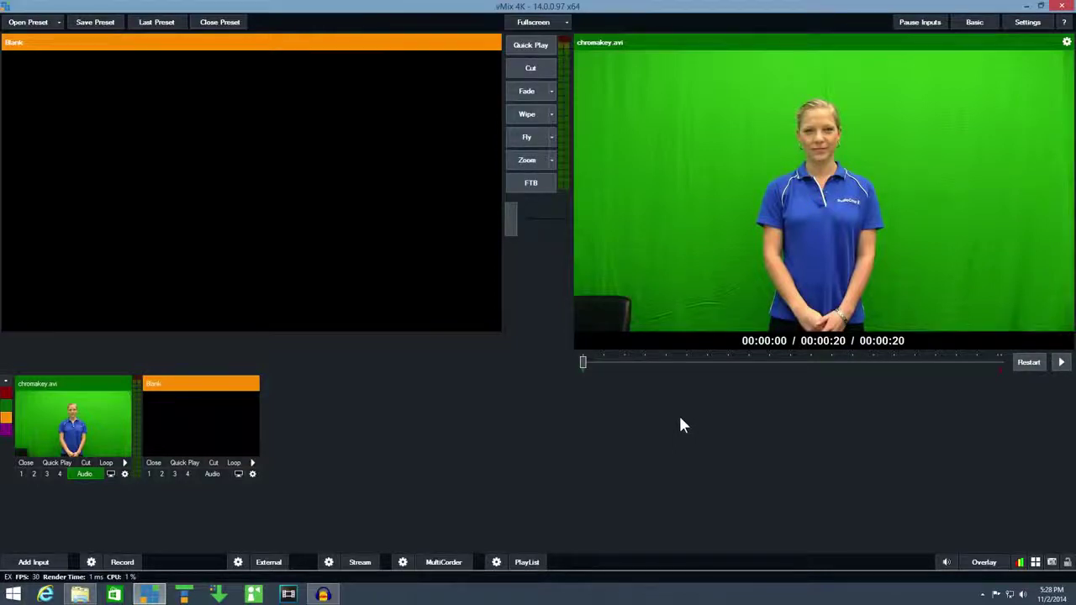
# Step: Key out chromakey.avi's sampled green with Auto Chroma Key, a stronger key and anti-aliasing
pyautogui.doubleClick(86, 420)
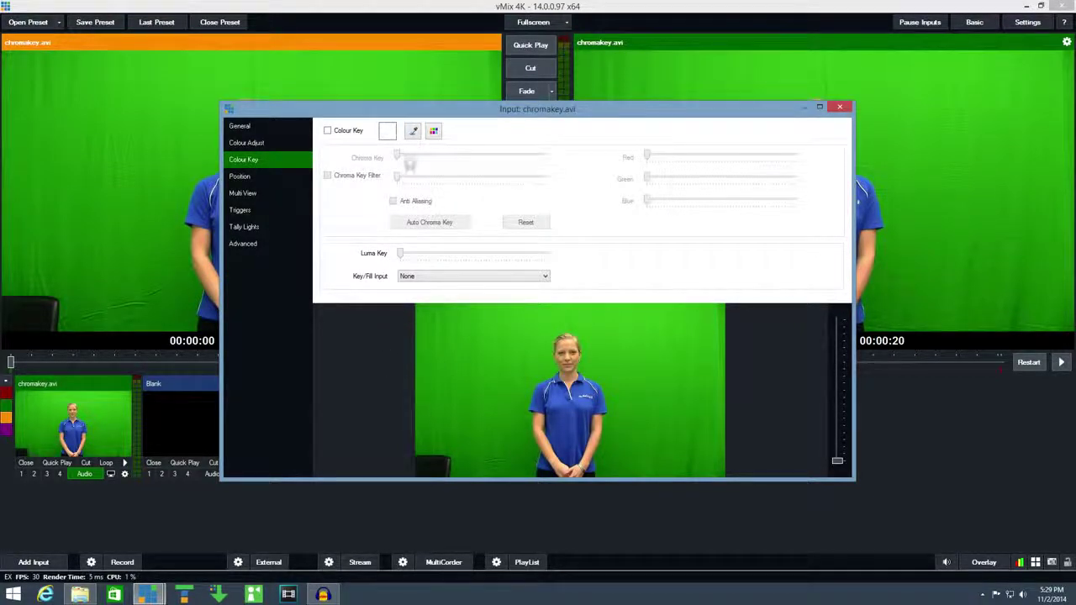
pyautogui.click(414, 132)
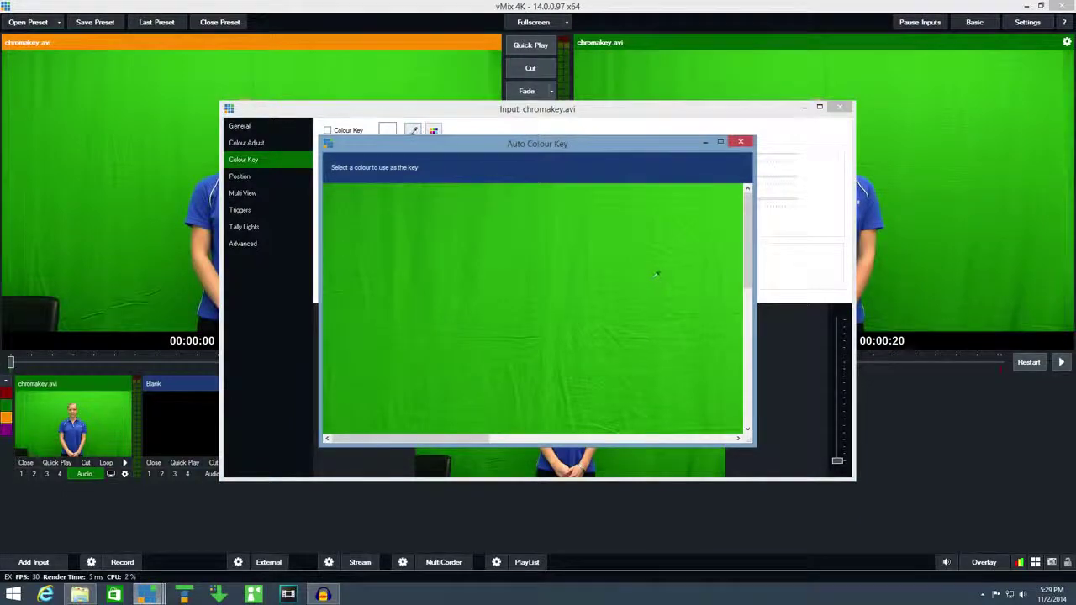
pyautogui.click(653, 273)
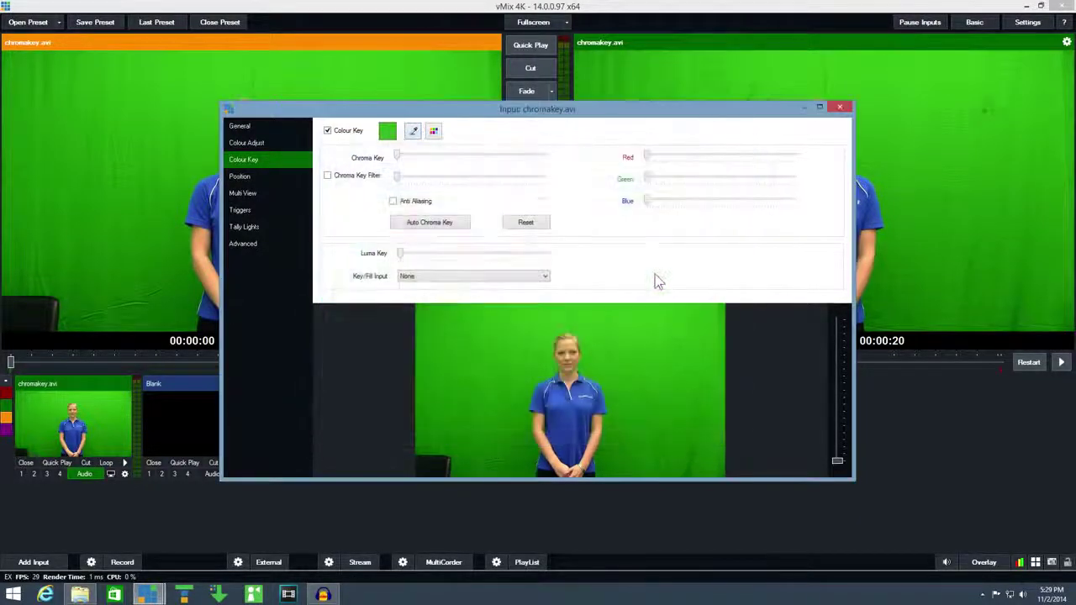
pyautogui.click(439, 225)
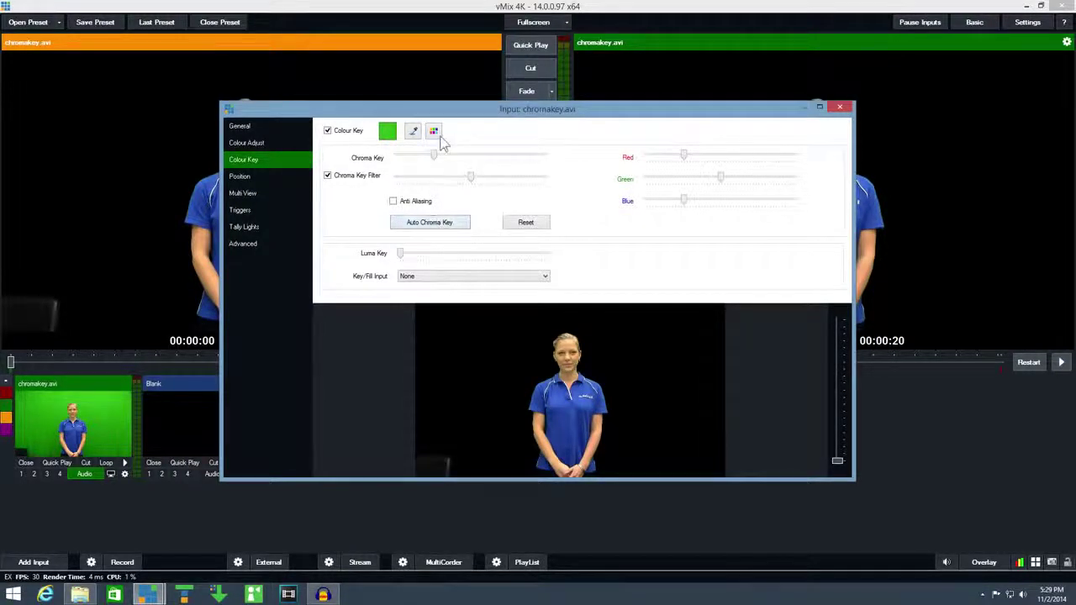
pyautogui.moveTo(433, 155)
pyautogui.mouseDown()
pyautogui.moveTo(523, 164)
pyautogui.moveTo(476, 179)
pyautogui.mouseUp()
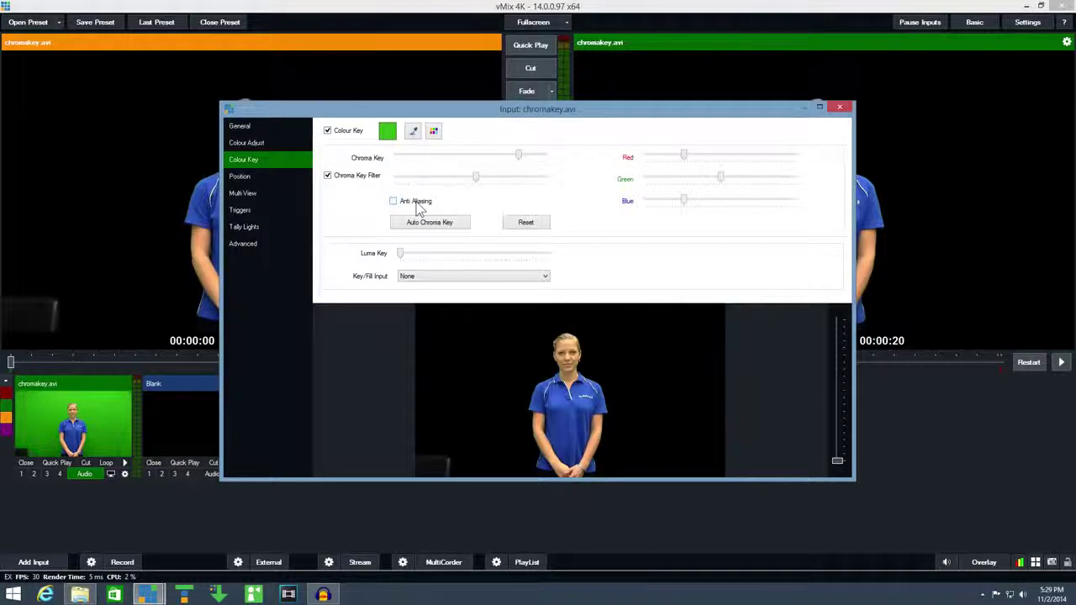
pyautogui.click(418, 205)
pyautogui.click(839, 107)
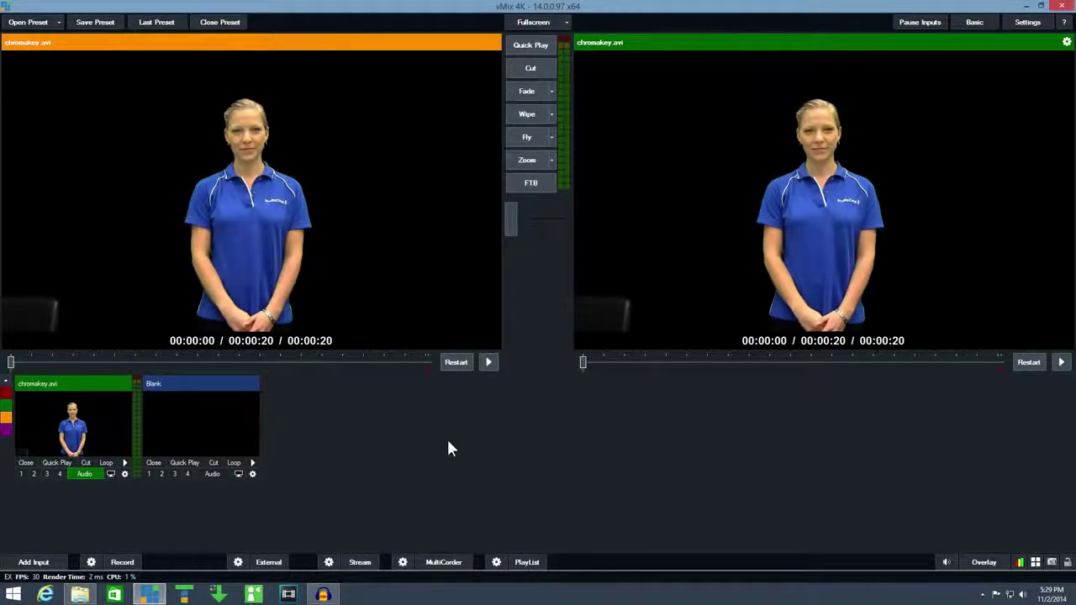
# Step: Add the Demo UVMap VirtualSetWorks virtual set input and put it in preview
pyautogui.click(32, 560)
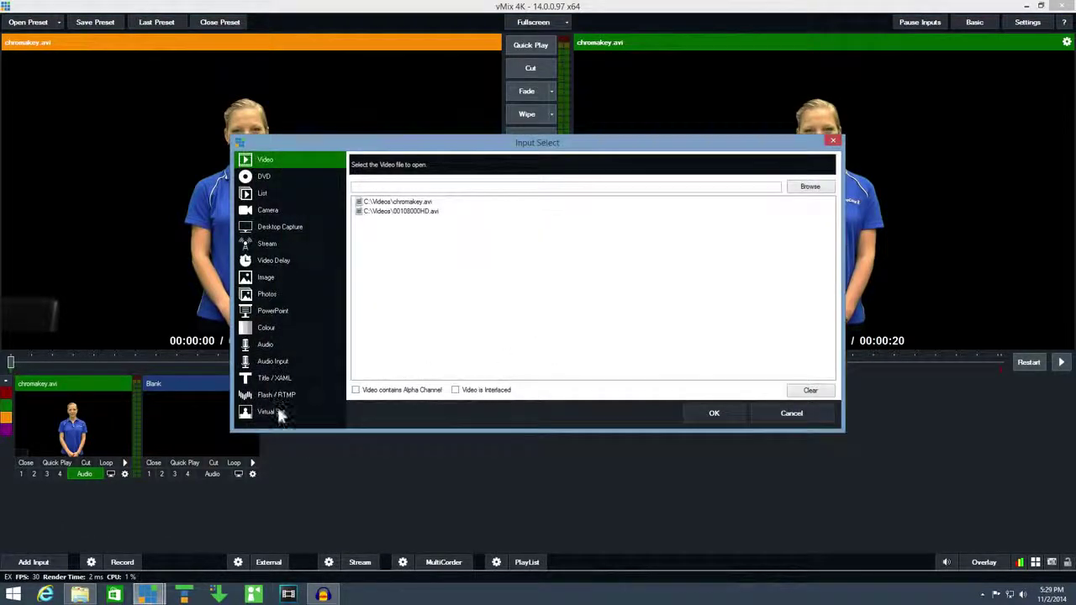
pyautogui.click(271, 412)
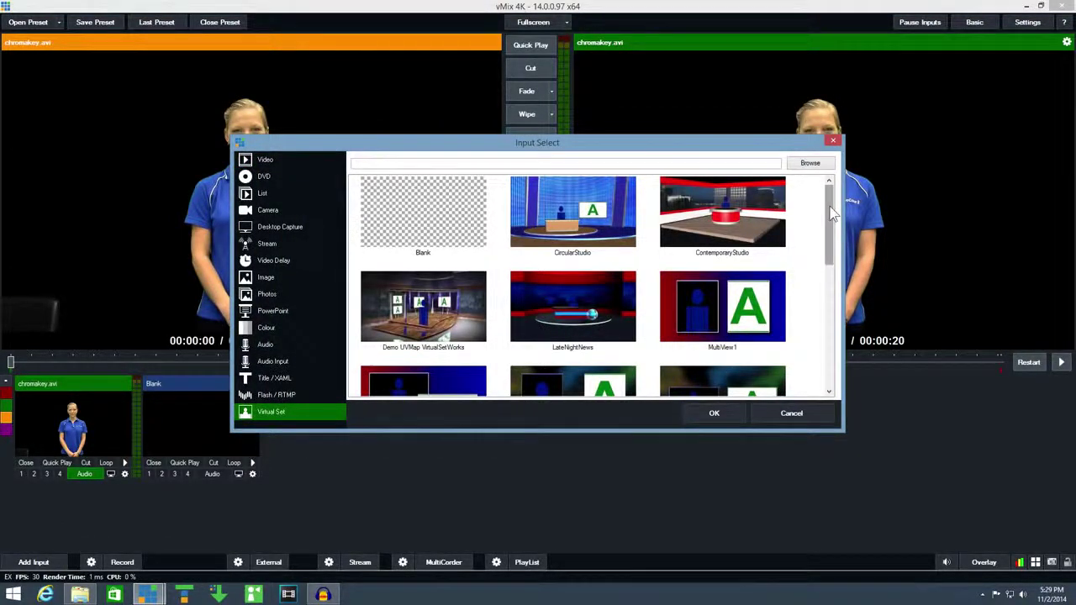
pyautogui.scroll(-3, 831, 213)
pyautogui.scroll(-3, 831, 213)
pyautogui.scroll(6, 836, 213)
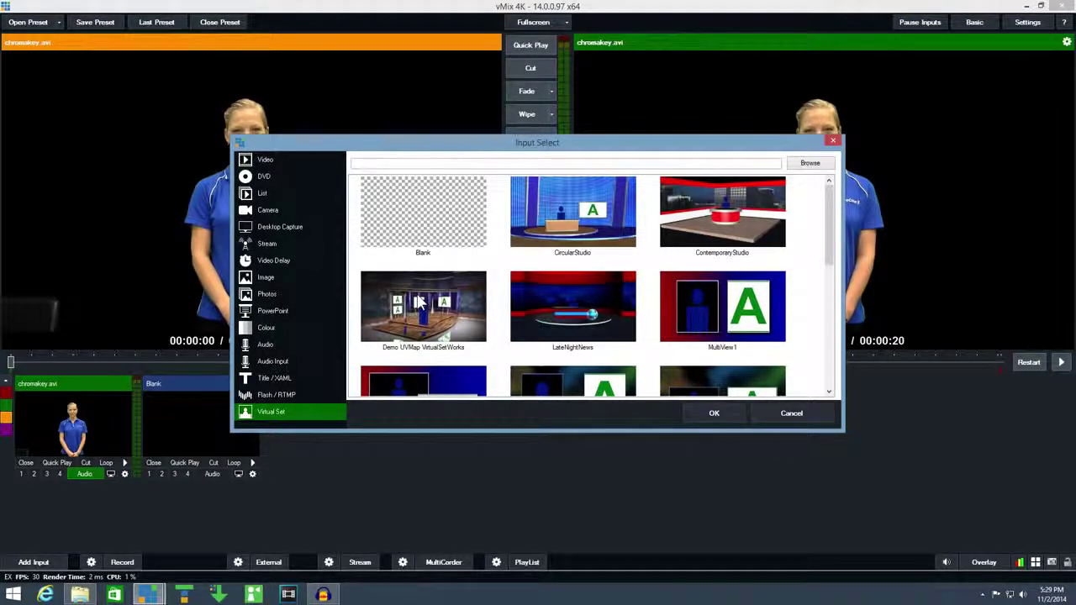
pyautogui.click(418, 303)
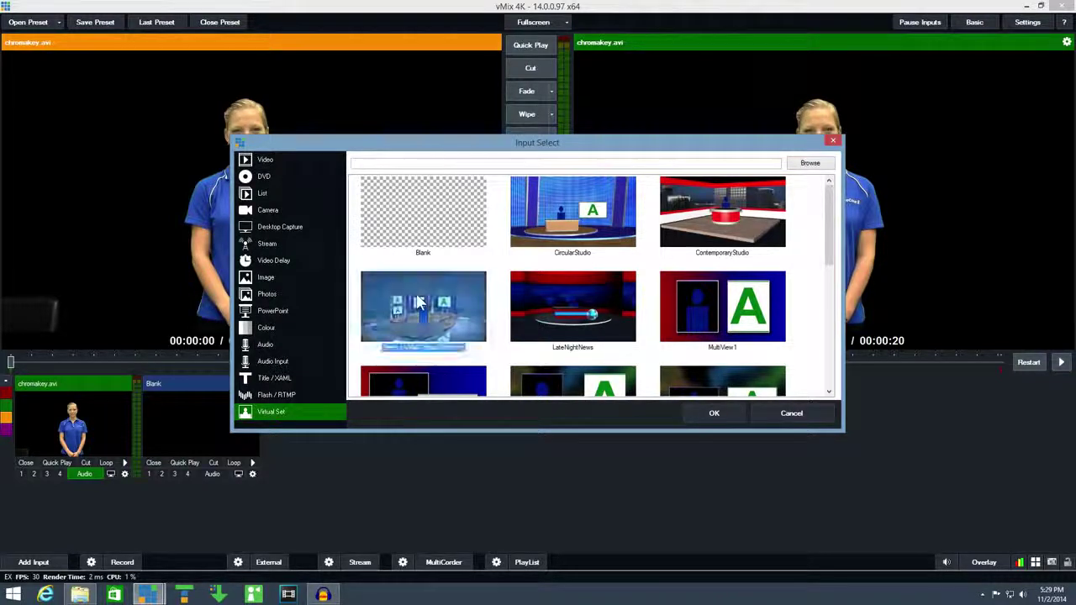
pyautogui.click(714, 412)
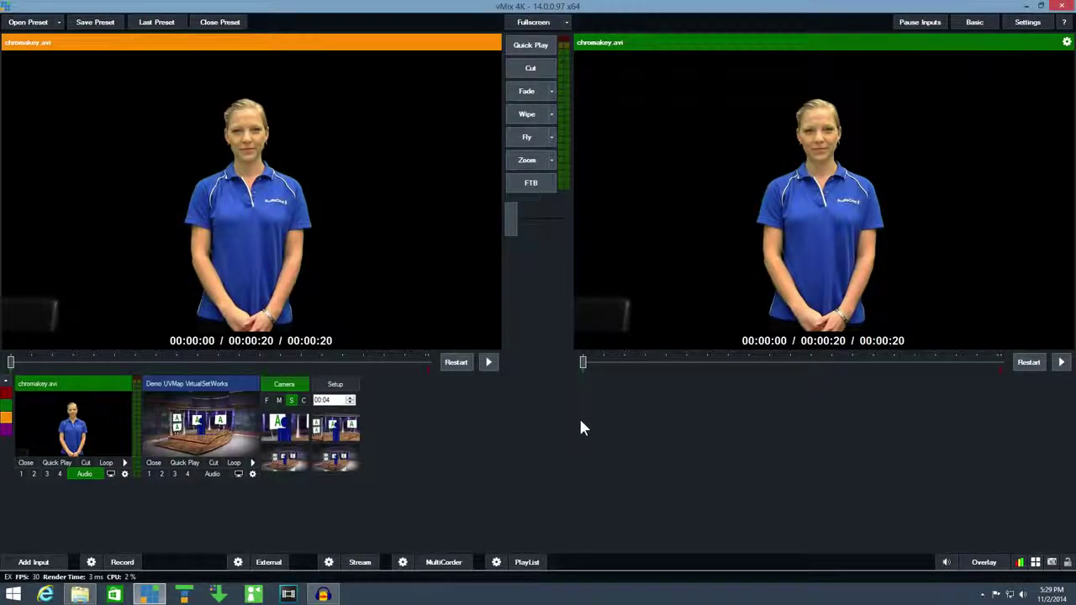
pyautogui.click(206, 427)
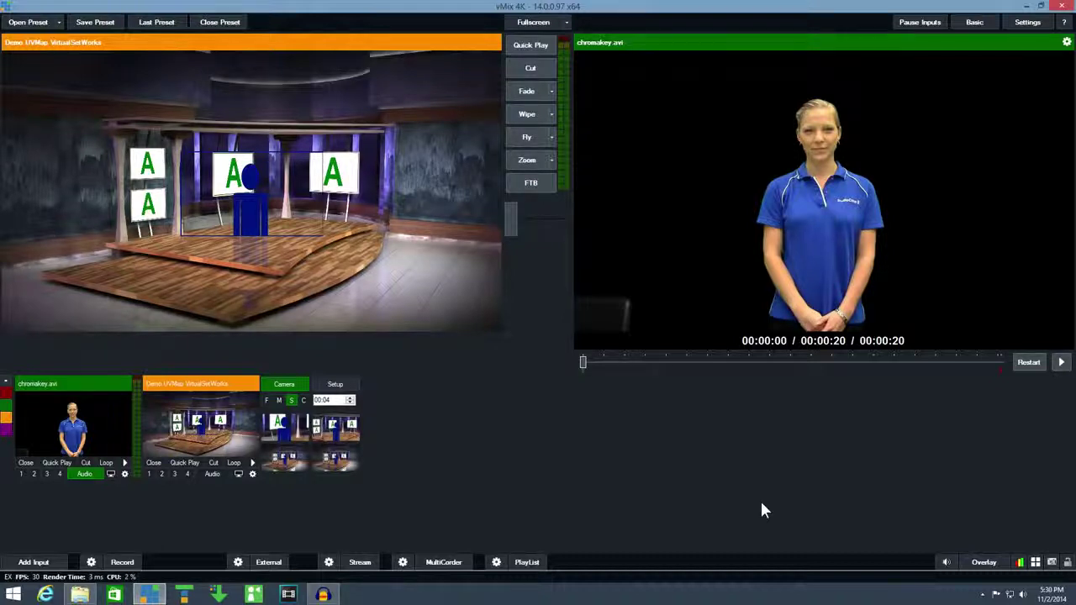
# Step: Assign the keyed chromakey.avi input to the virtual set's Talent layer
pyautogui.click(335, 385)
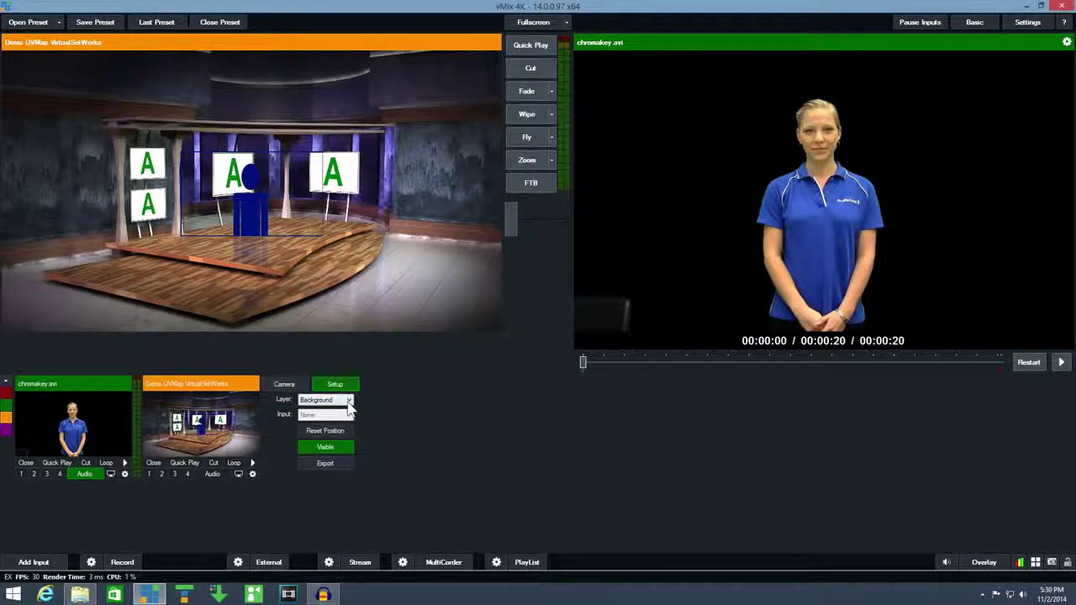
pyautogui.click(348, 401)
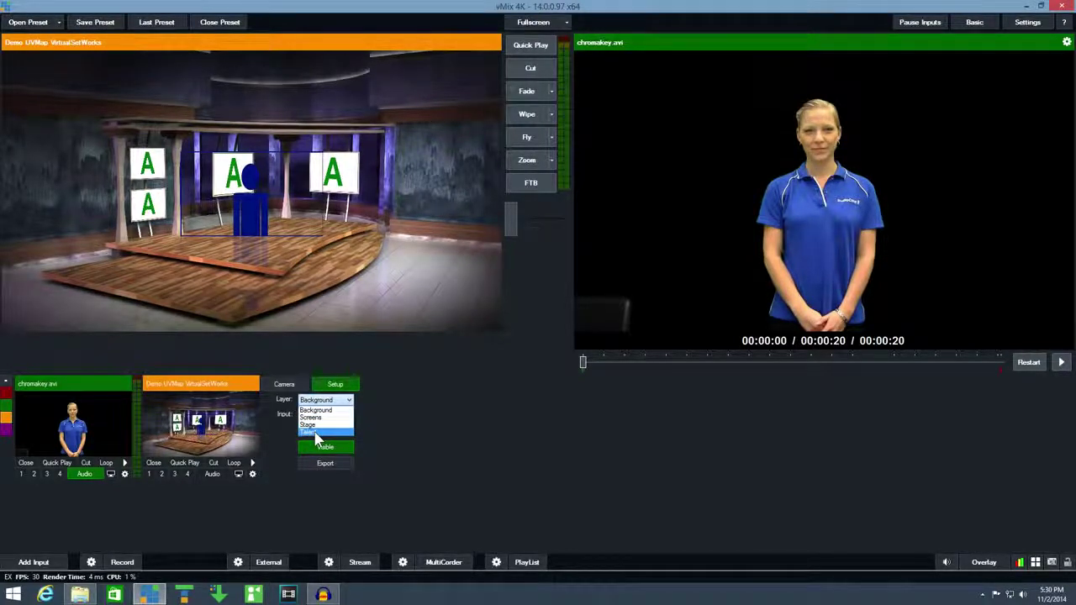
pyautogui.click(315, 432)
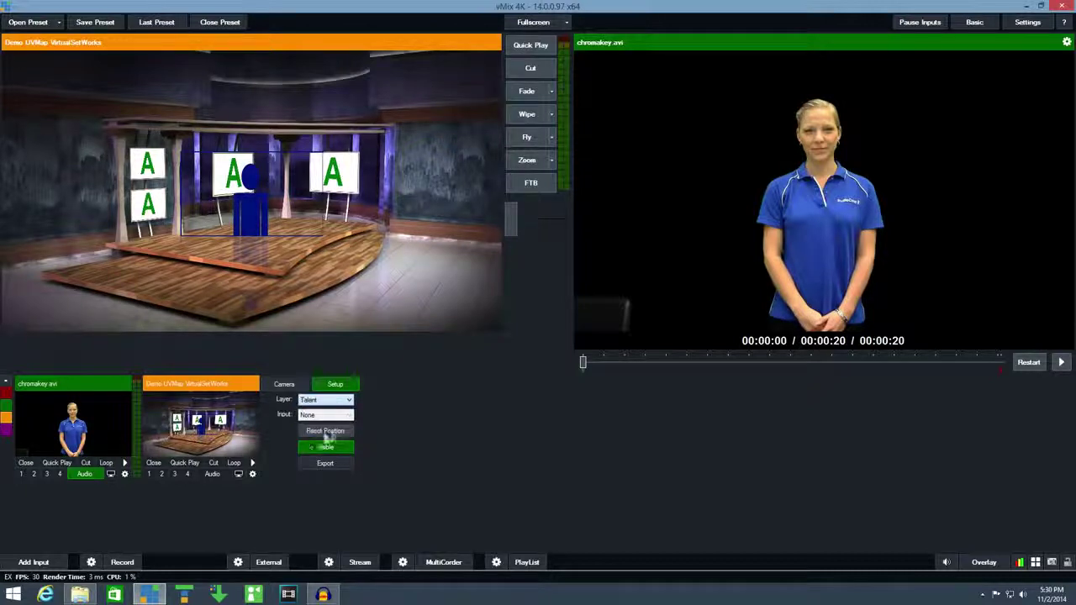
pyautogui.click(332, 414)
pyautogui.click(330, 432)
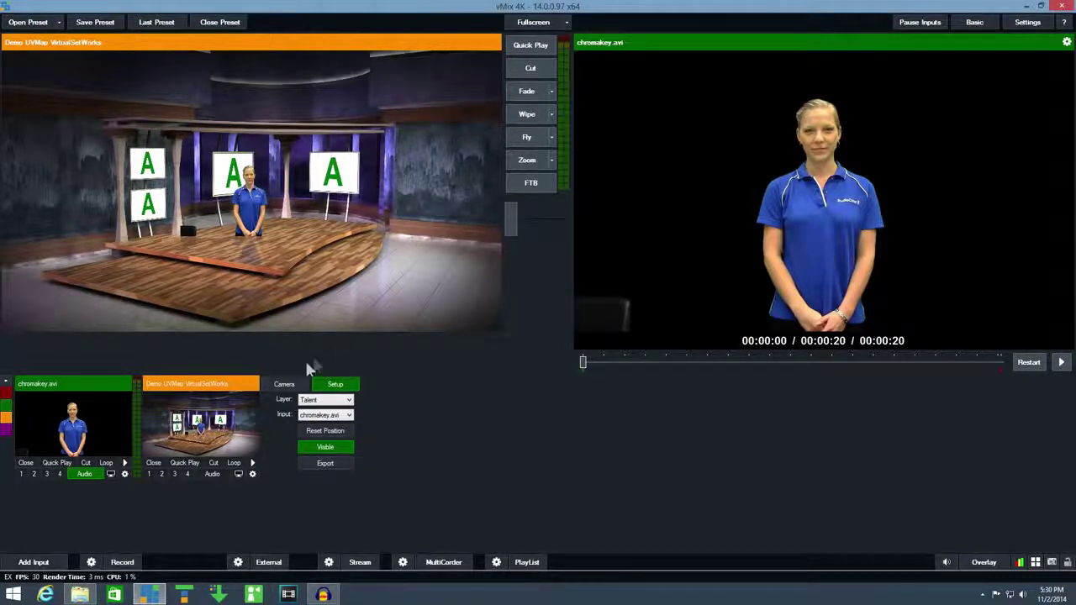
# Step: Preview the set's camera presets, moving to a presenter close-up and back to wide
pyautogui.click(285, 384)
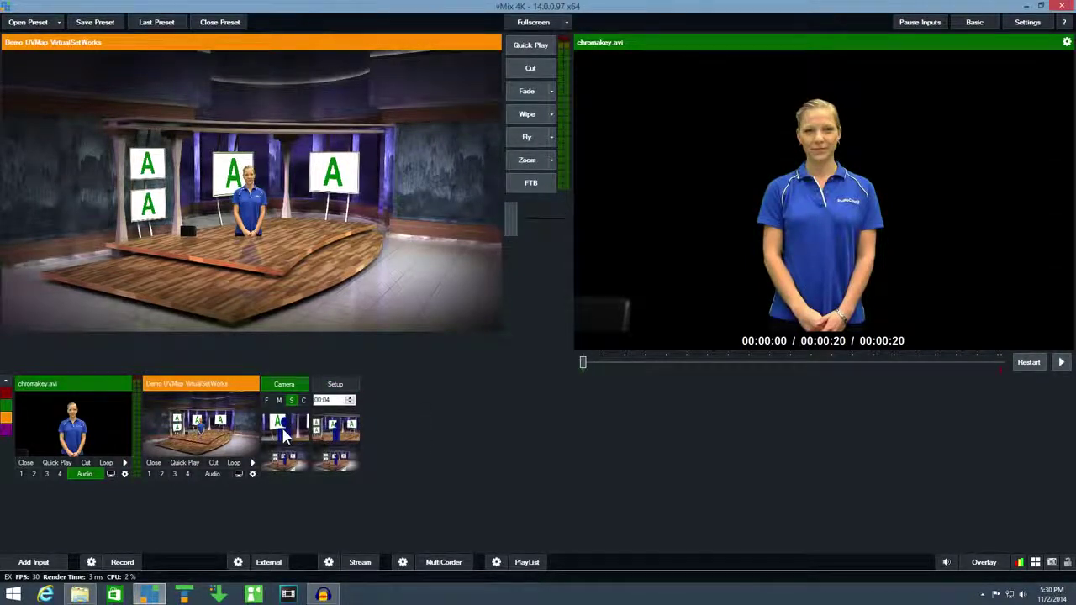
pyautogui.click(283, 433)
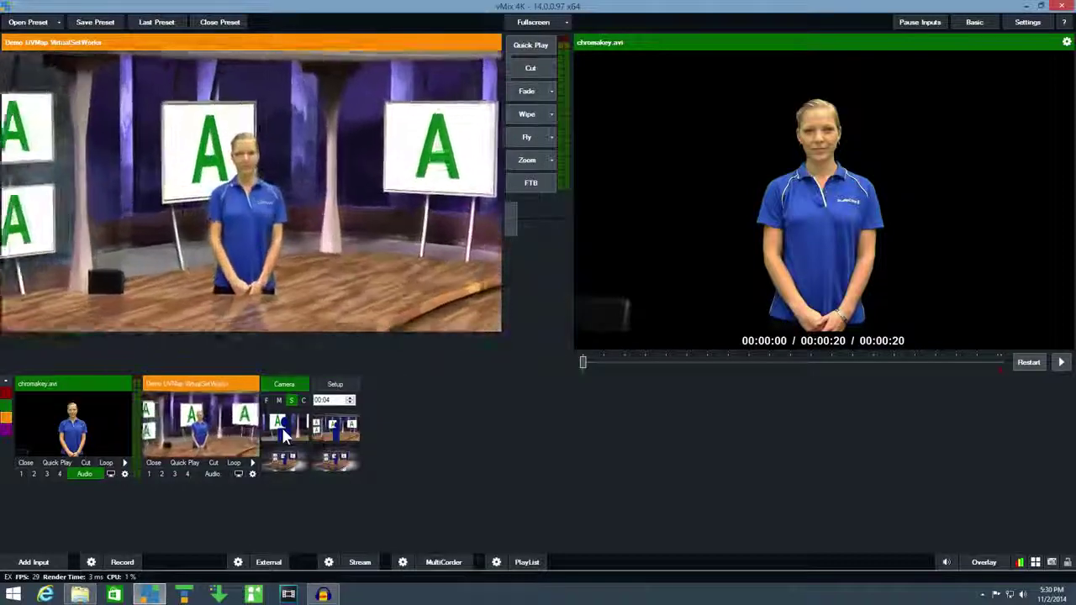
pyautogui.click(348, 461)
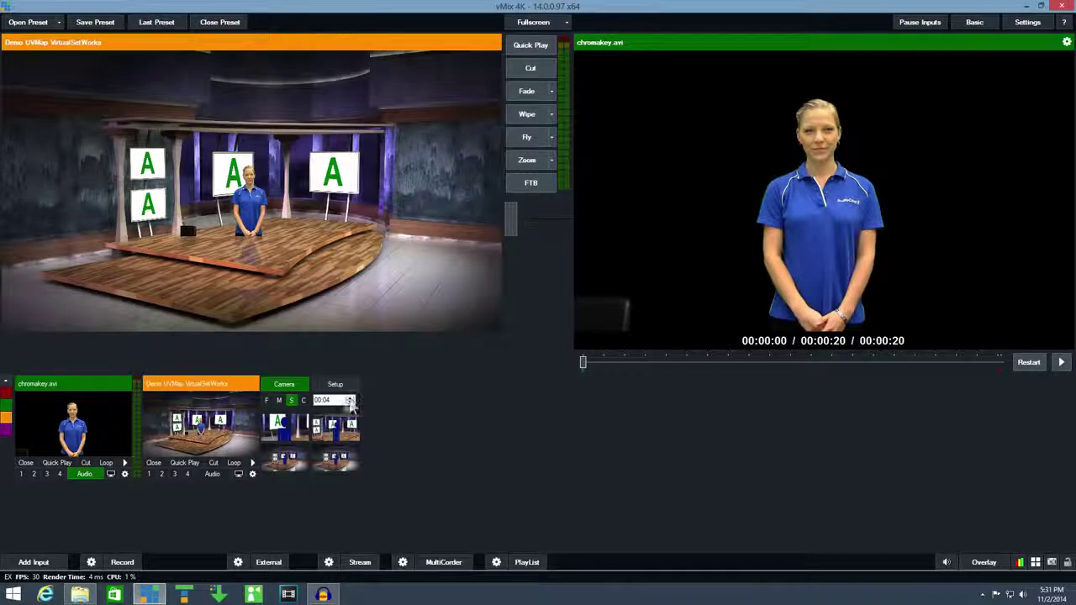
# Step: Switch camera moves to instant cuts, test the close-up, medium and wide shots, then open the zoom editor
pyautogui.click(303, 400)
pyautogui.click(337, 462)
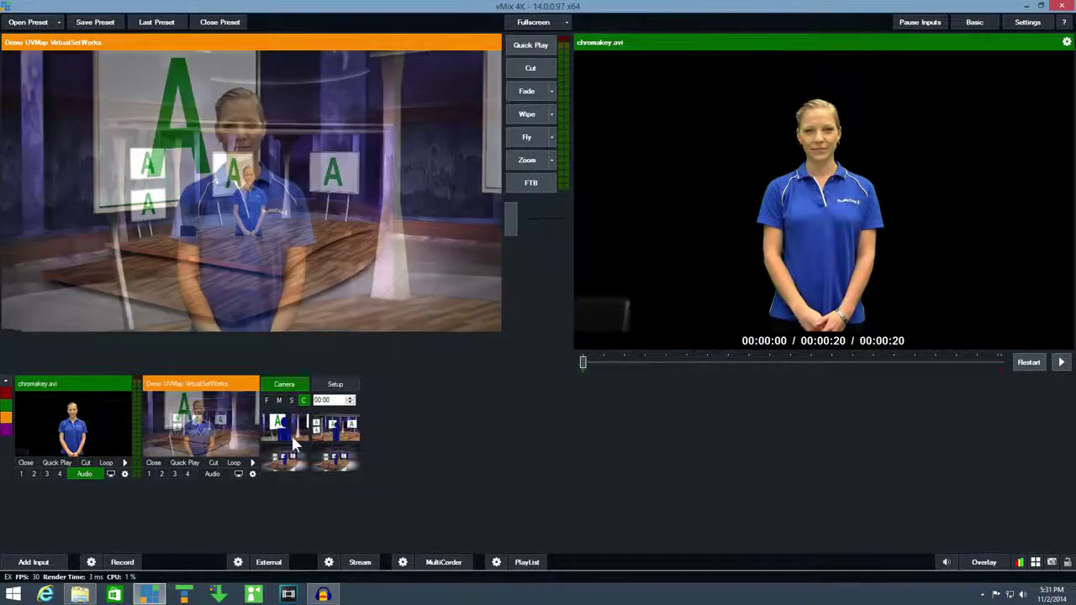
pyautogui.click(340, 433)
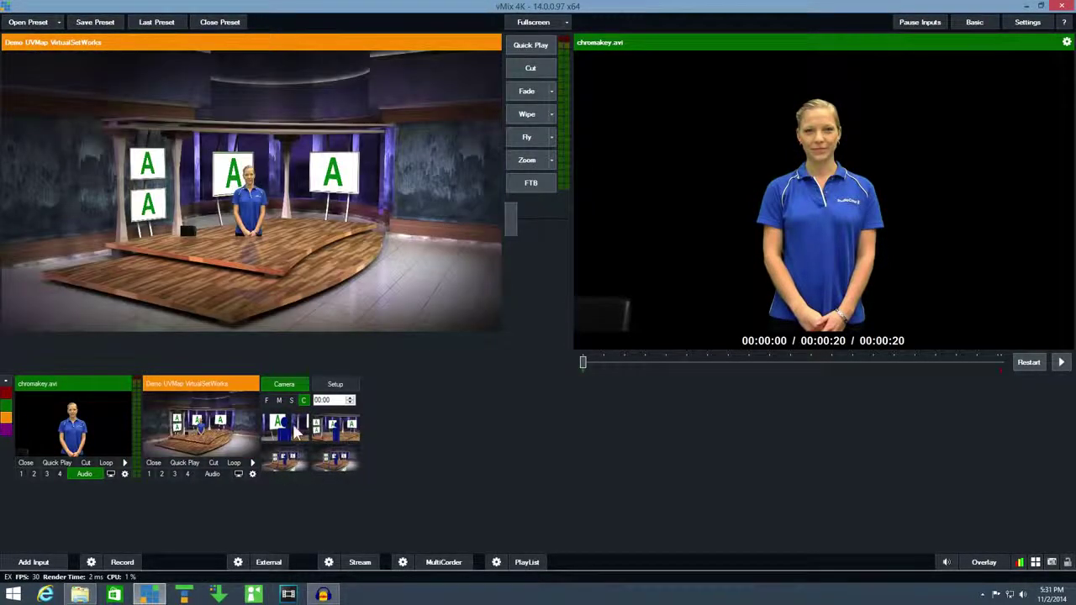
pyautogui.click(295, 430)
pyautogui.click(336, 429)
pyautogui.click(341, 465)
pyautogui.doubleClick(343, 458)
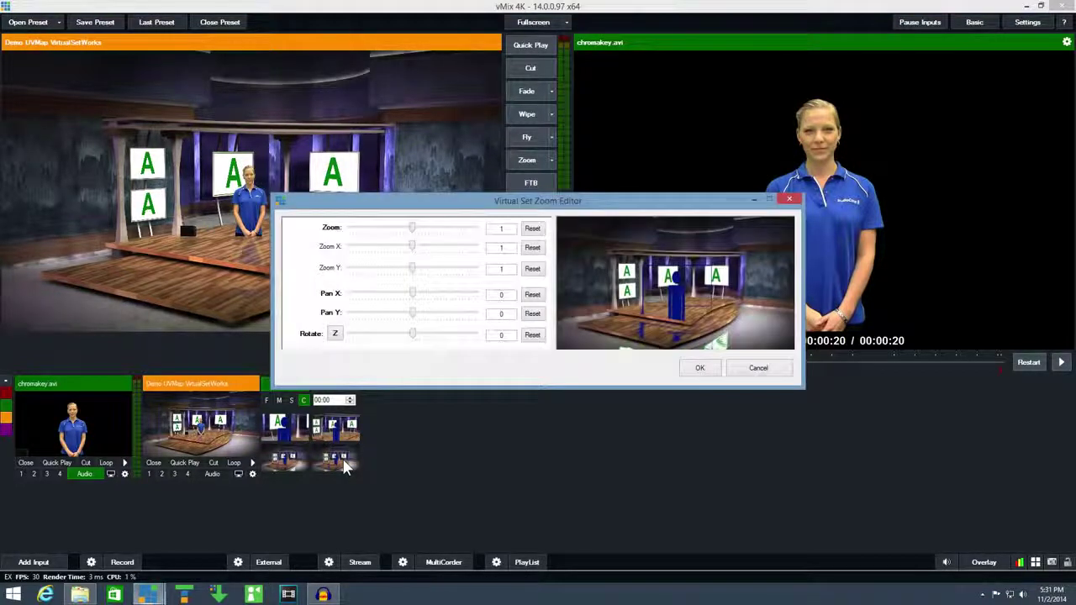
# Step: Save a close-up camera shot with zoom 2.779 and Pan Y nudged slightly
pyautogui.moveTo(409, 231); pyautogui.dragTo(441, 229)
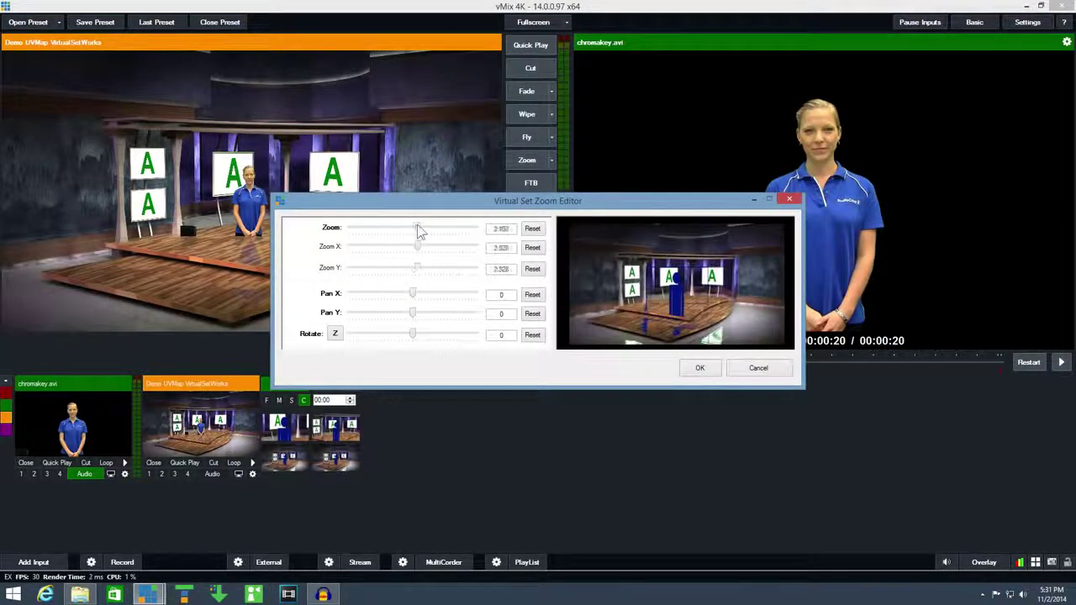
pyautogui.moveTo(412, 312)
pyautogui.mouseDown()
pyautogui.moveTo(425, 316)
pyautogui.moveTo(404, 314)
pyautogui.mouseUp()
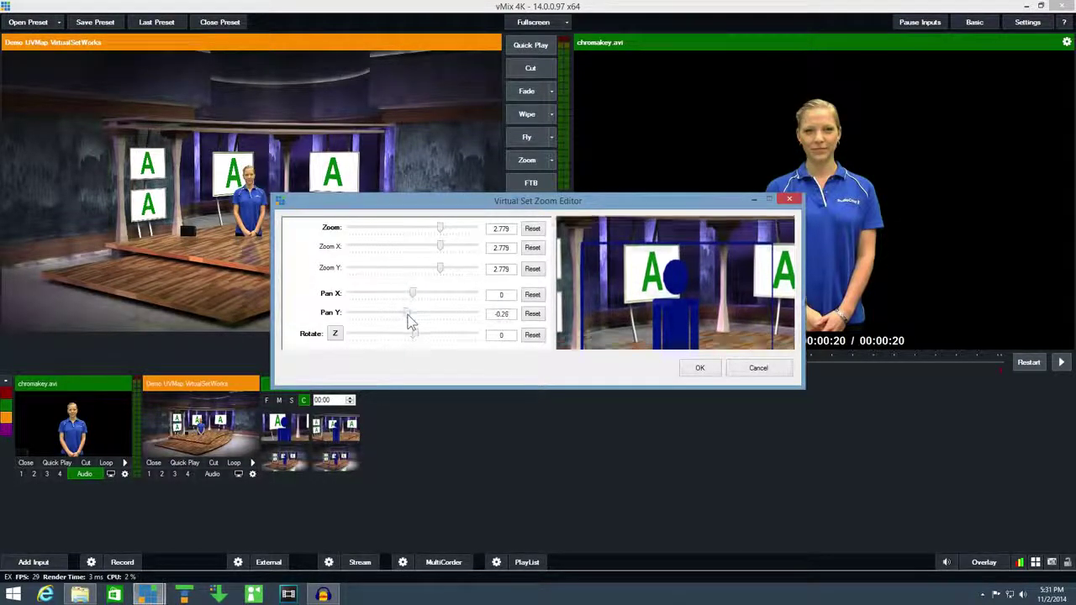
pyautogui.click(705, 367)
# Step: Set the camera transition to smooth (S) over 00:04 and test gliding between angles
pyautogui.click(349, 468)
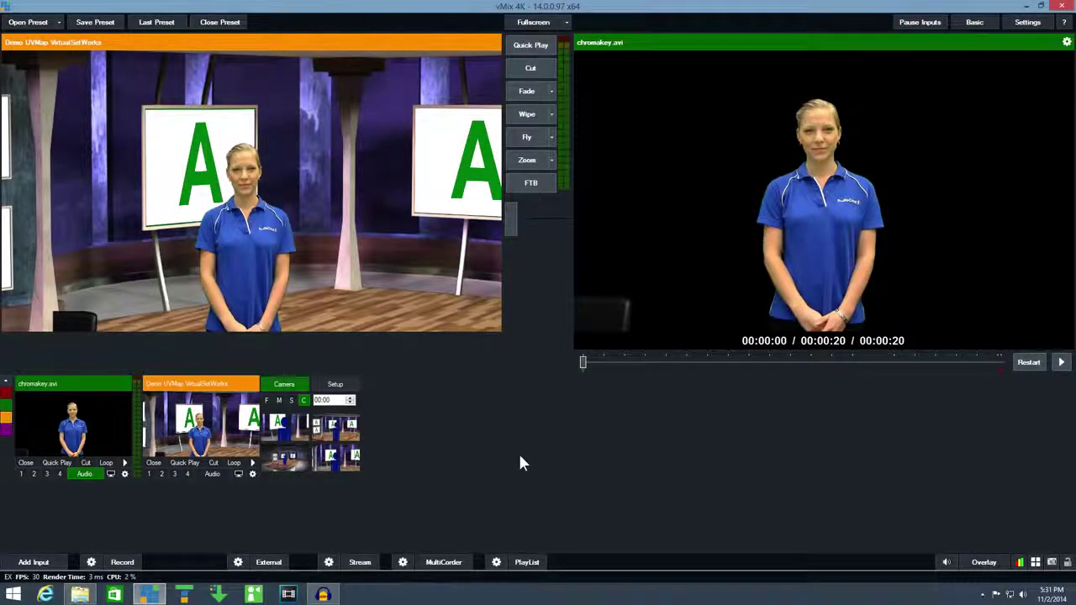
pyautogui.click(290, 401)
pyautogui.click(281, 431)
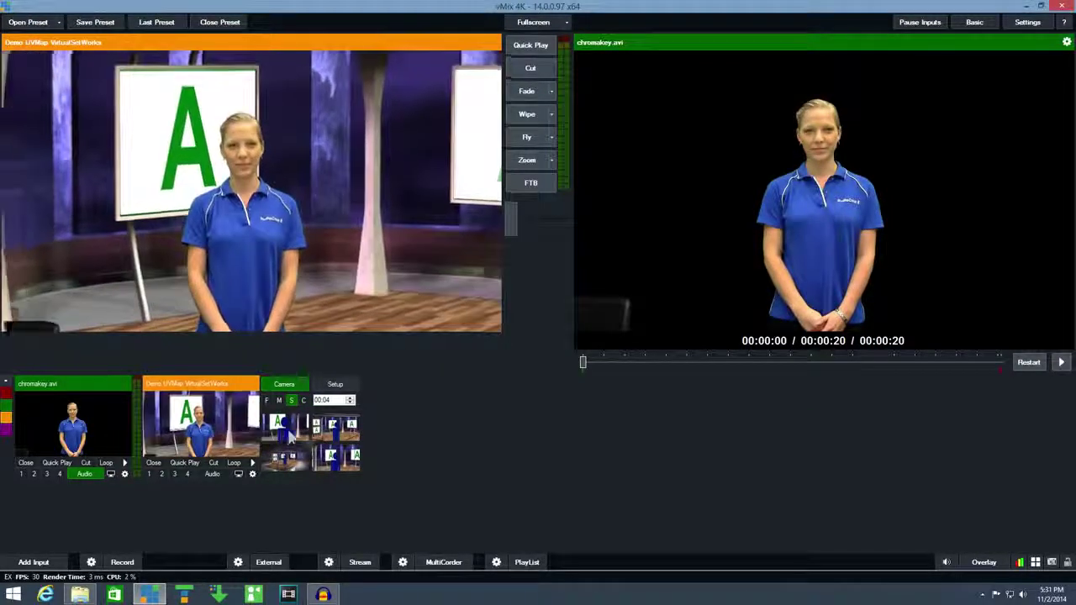
pyautogui.click(344, 461)
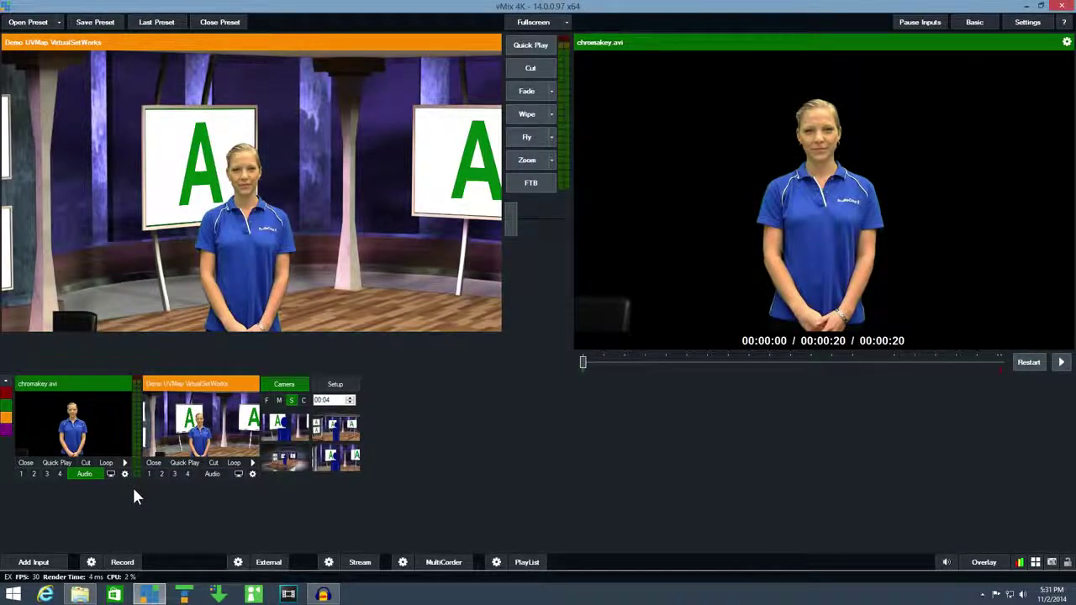
# Step: Add C:\Videos\00108000HD.avi as an input and play it on loop
pyautogui.click(14, 562)
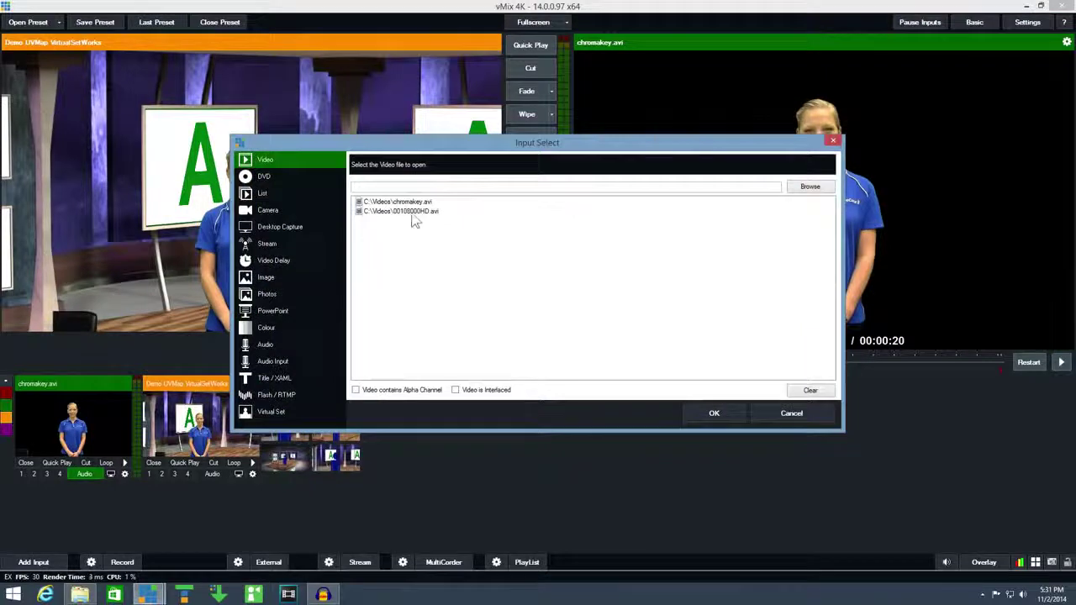
pyautogui.click(407, 211)
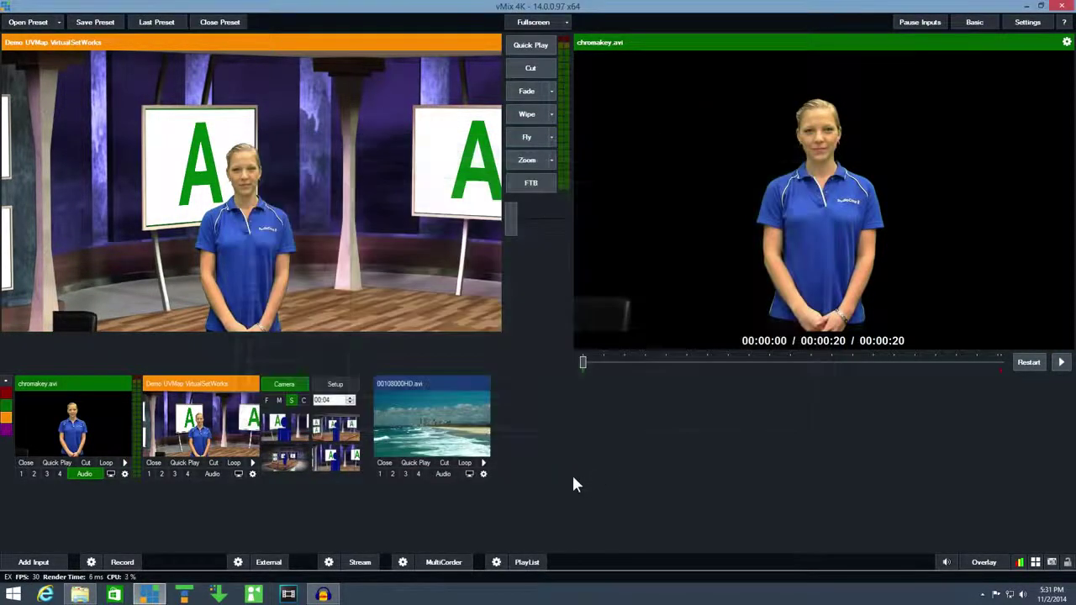
pyautogui.click(482, 463)
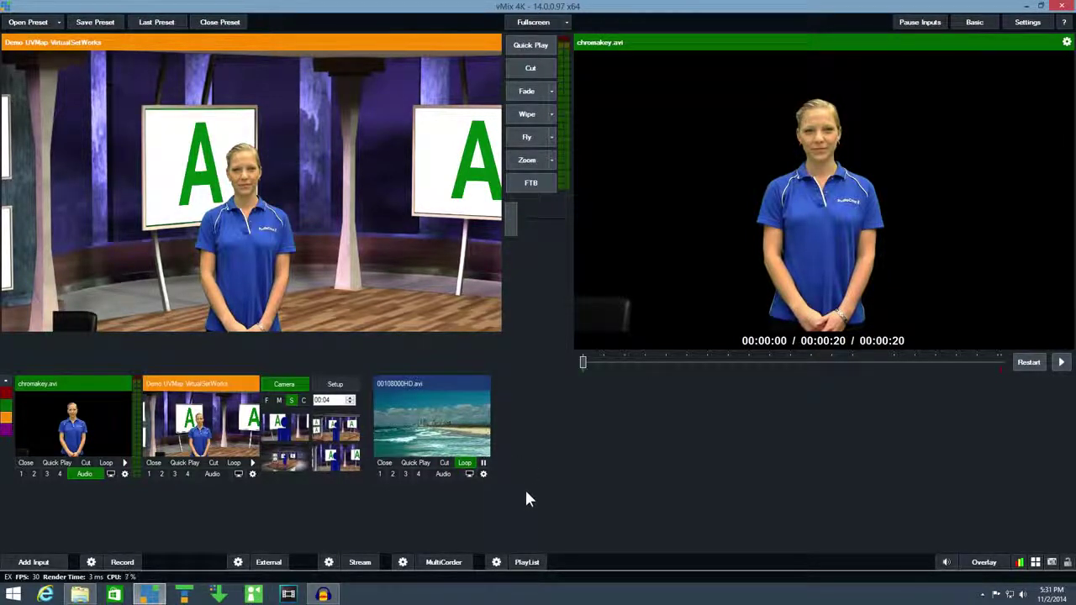
# Step: Put the 00108000HD.avi clip on the virtual set's Screens layer
pyautogui.click(345, 388)
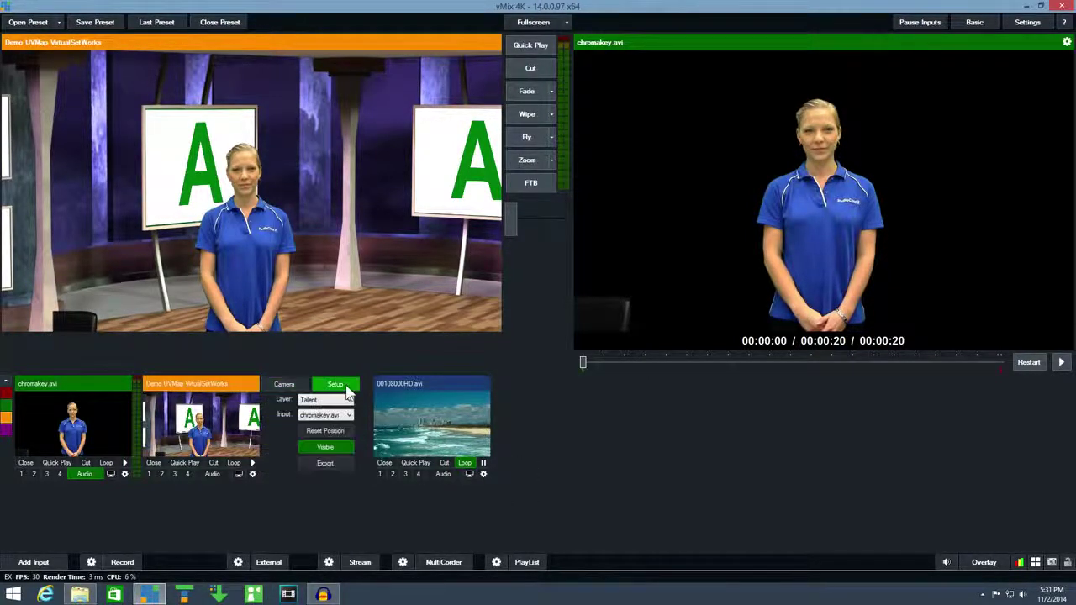
pyautogui.click(347, 400)
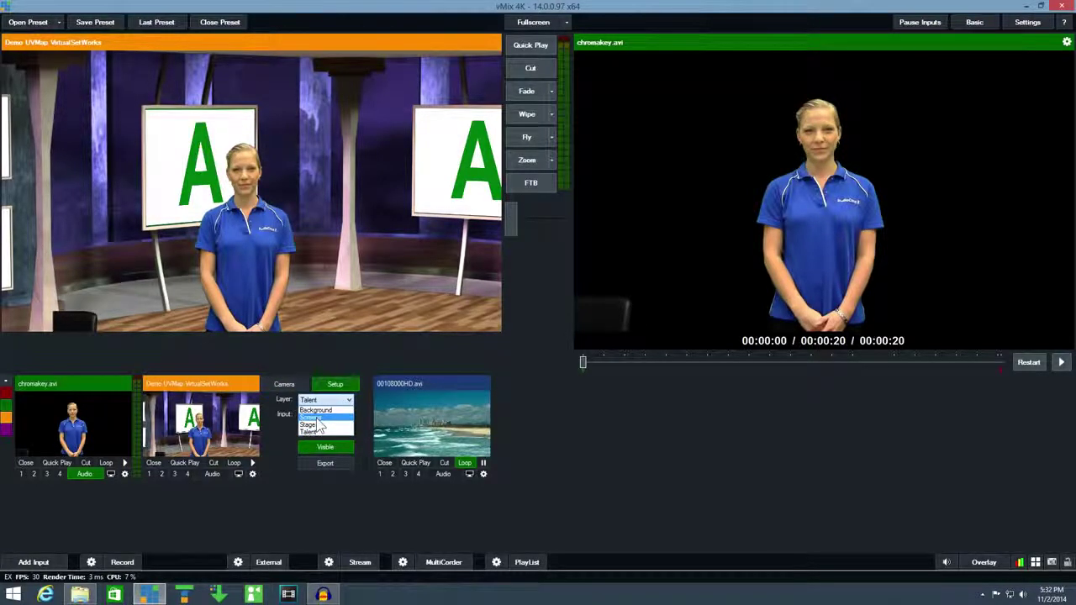
pyautogui.click(318, 417)
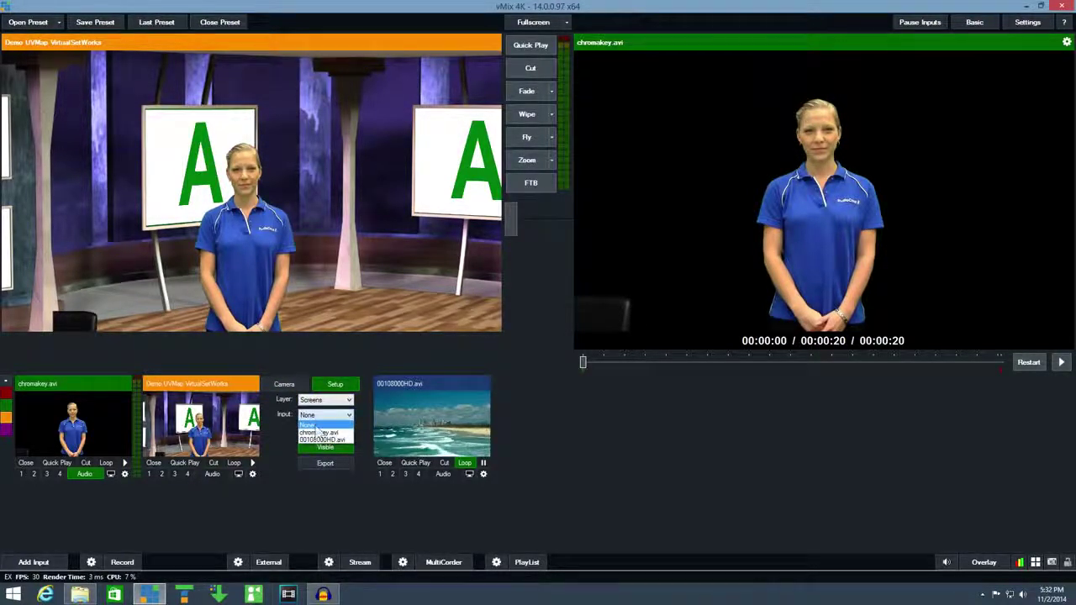
pyautogui.click(314, 440)
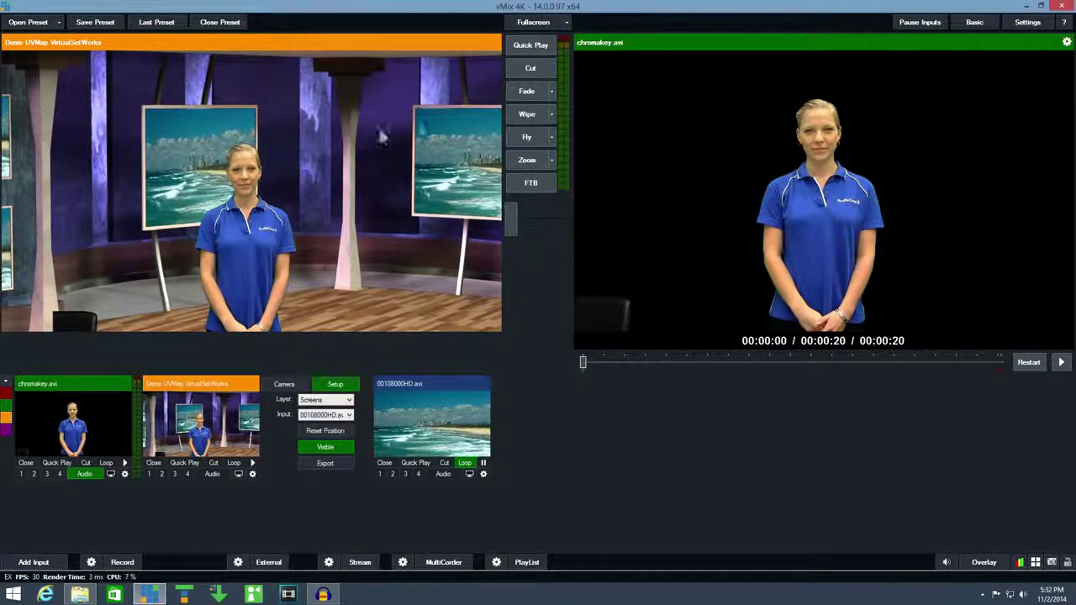
# Step: Cycle the set camera through presets: another angle, a closer shot, then back to wide
pyautogui.click(284, 384)
pyautogui.click(334, 425)
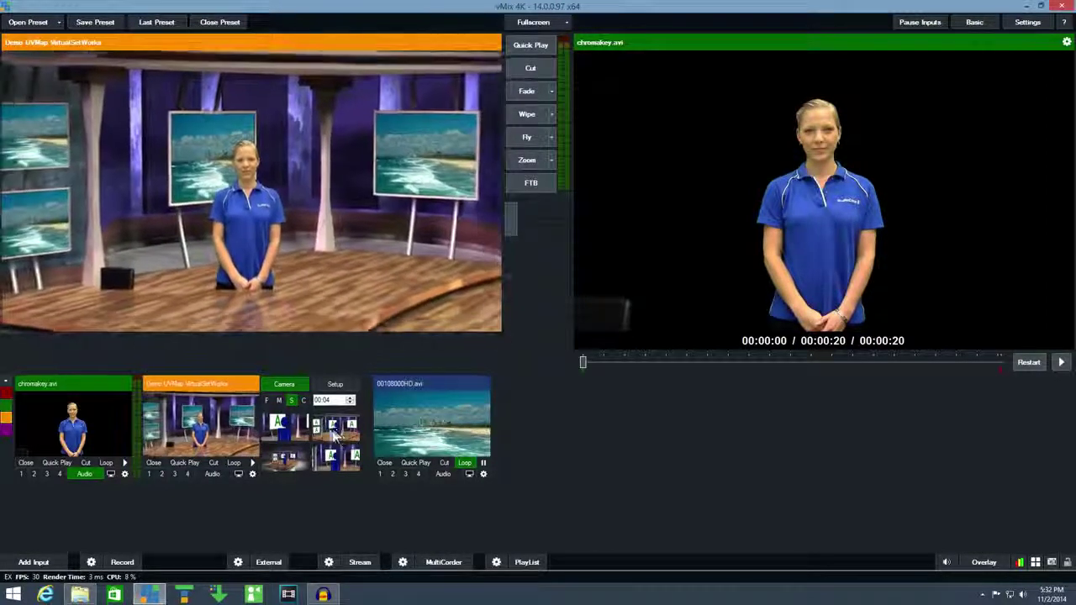
pyautogui.click(278, 428)
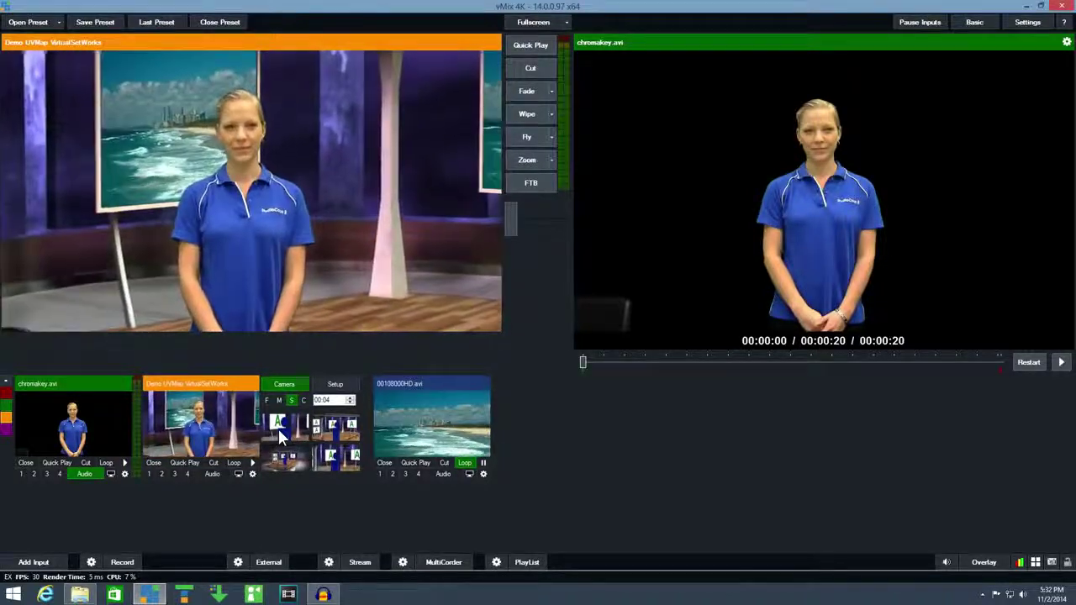
pyautogui.click(337, 430)
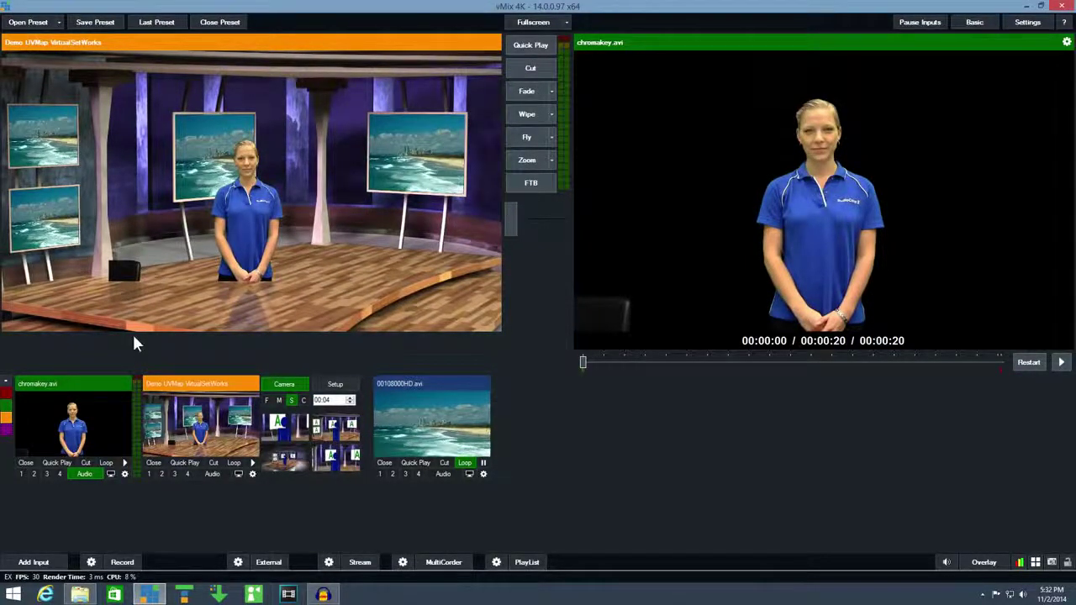
pyautogui.click(79, 427)
pyautogui.rightClick(78, 427)
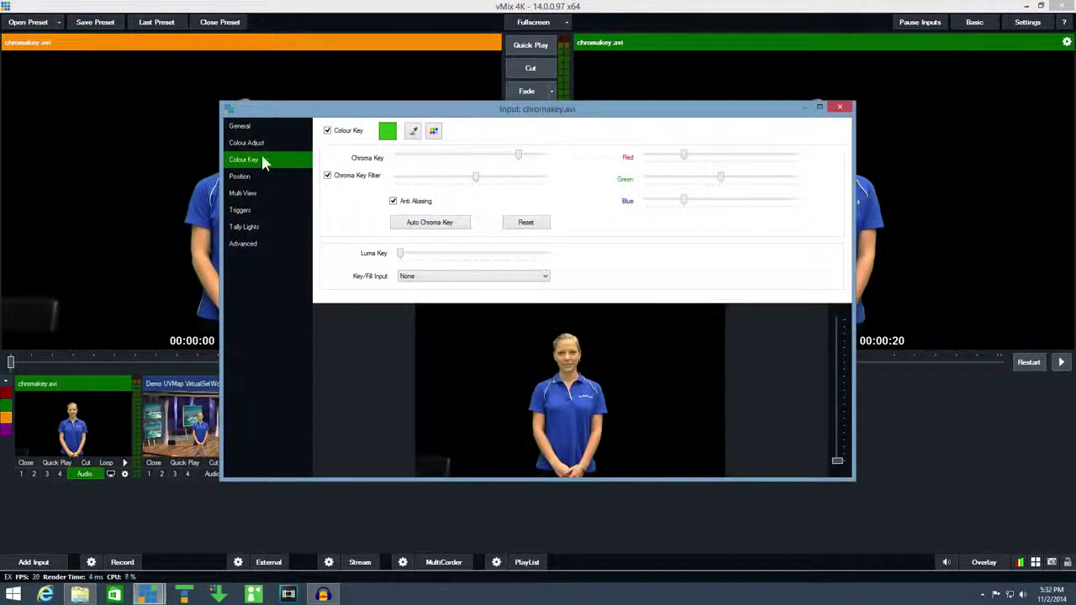
pyautogui.click(252, 176)
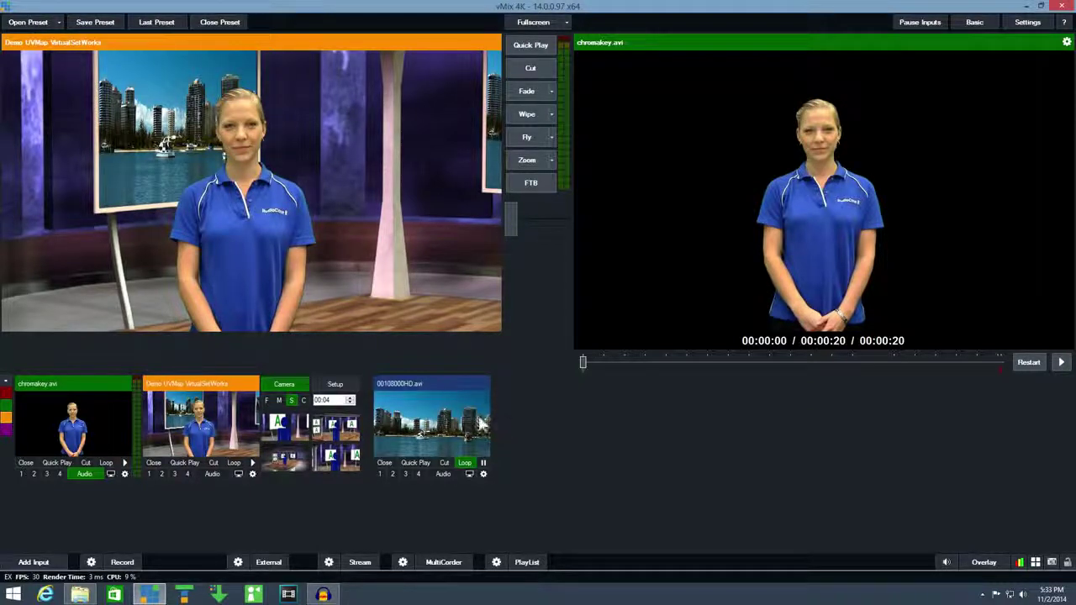
# Step: Add the Blank virtual set template as a fresh input
pyautogui.click(32, 561)
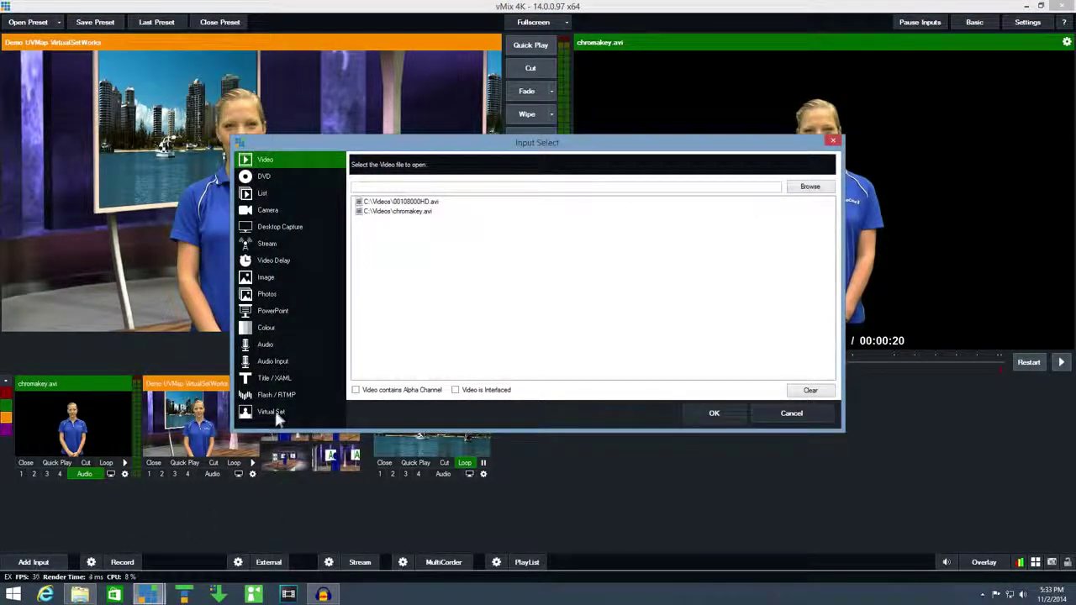
pyautogui.click(276, 413)
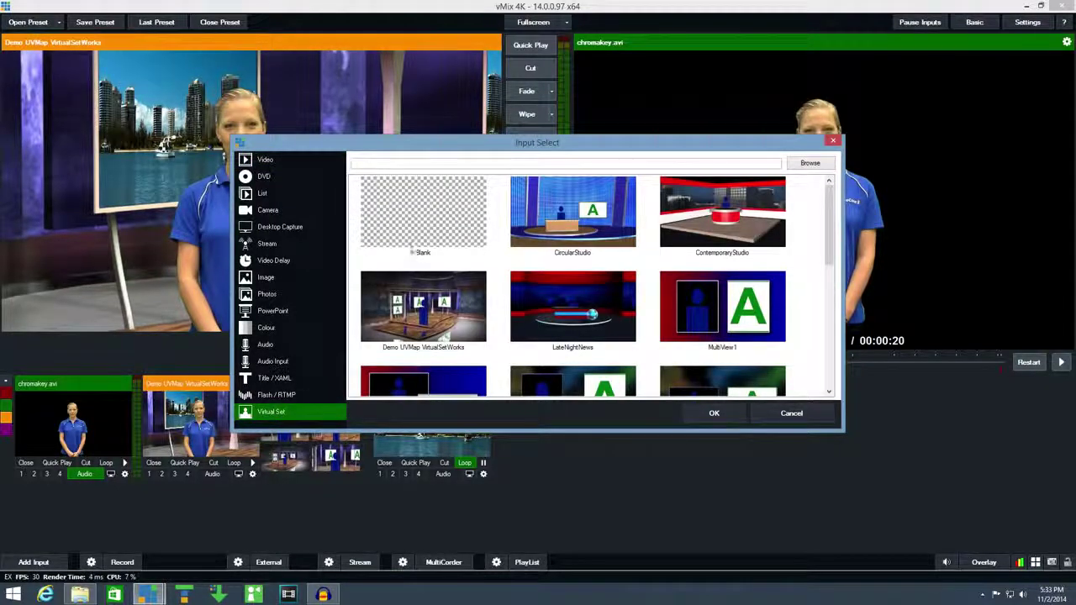
pyautogui.click(411, 251)
pyautogui.click(714, 412)
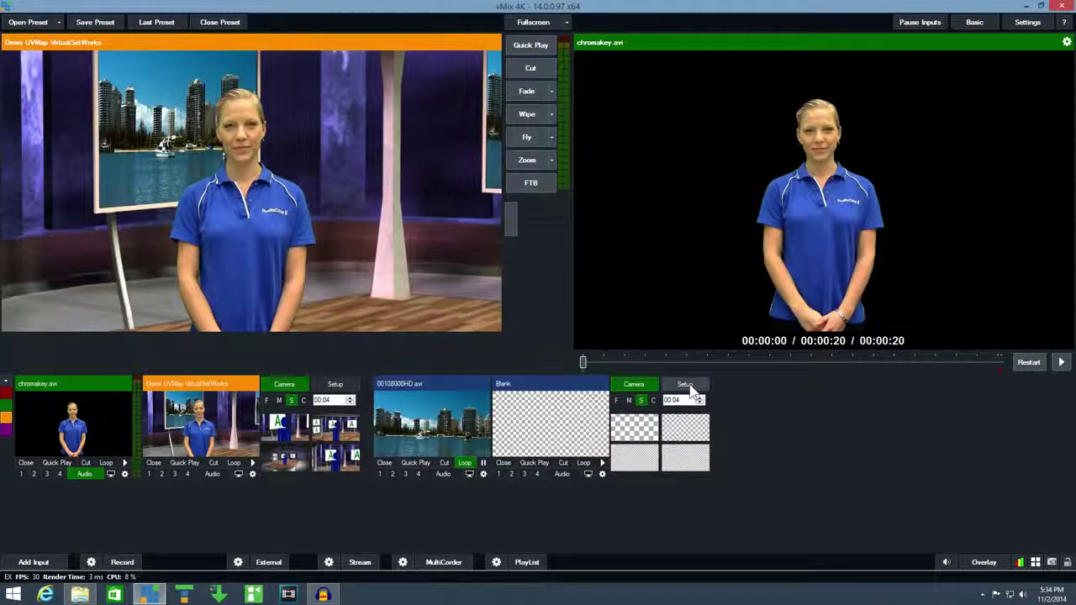
# Step: Set the Blank virtual set's background input to the city video 00108000HD.avi
pyautogui.click(685, 384)
pyautogui.click(675, 400)
pyautogui.click(675, 415)
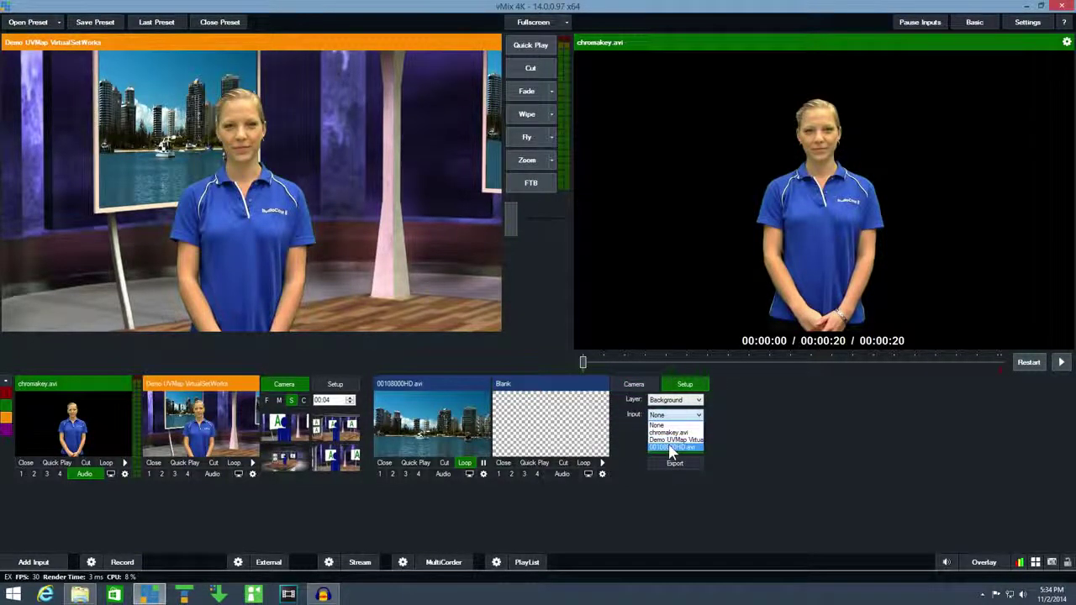
pyautogui.click(670, 447)
# Step: Assign the chromakey.avi presenter to Layer1 and preview the Blank set composite
pyautogui.click(679, 401)
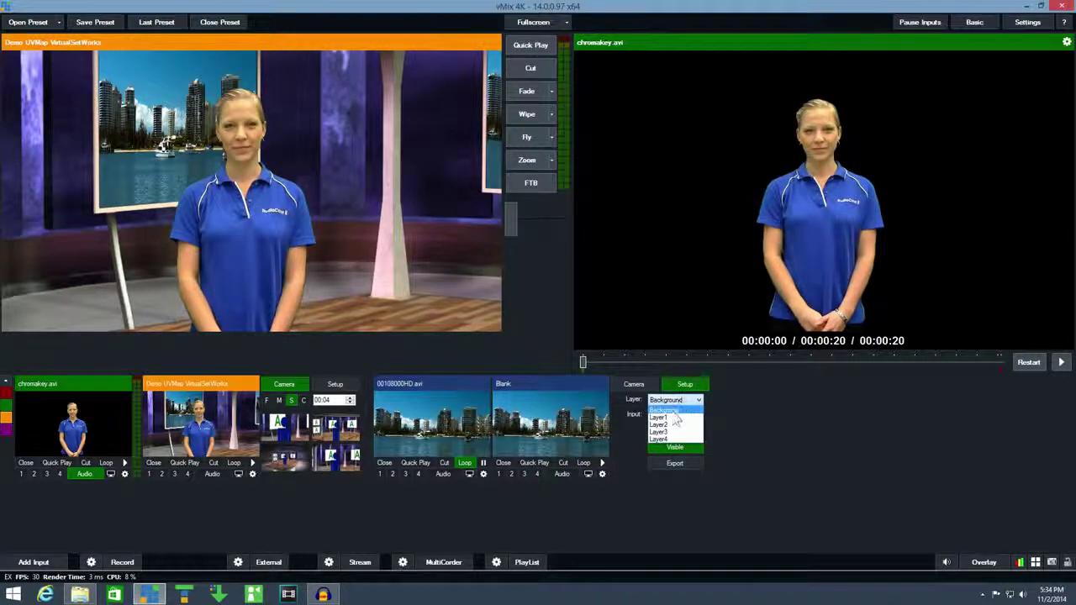
pyautogui.click(673, 417)
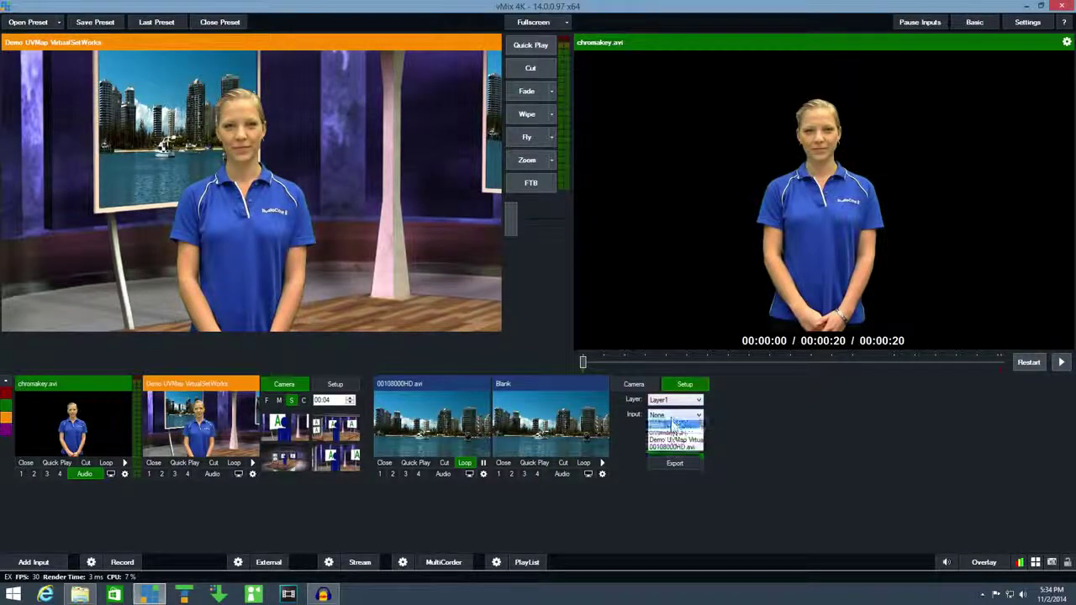
pyautogui.click(672, 431)
pyautogui.click(553, 436)
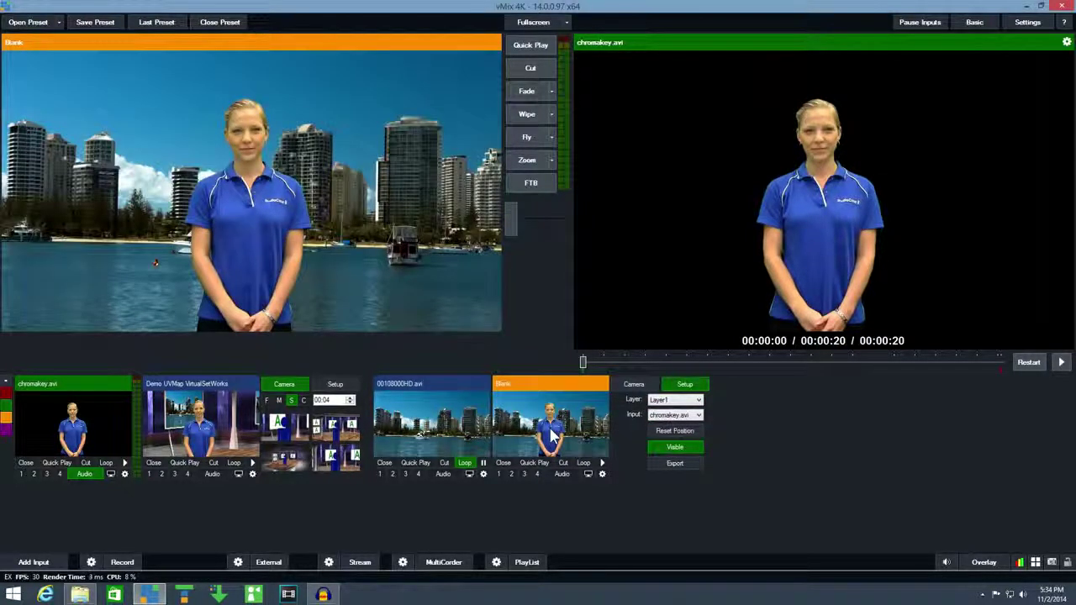